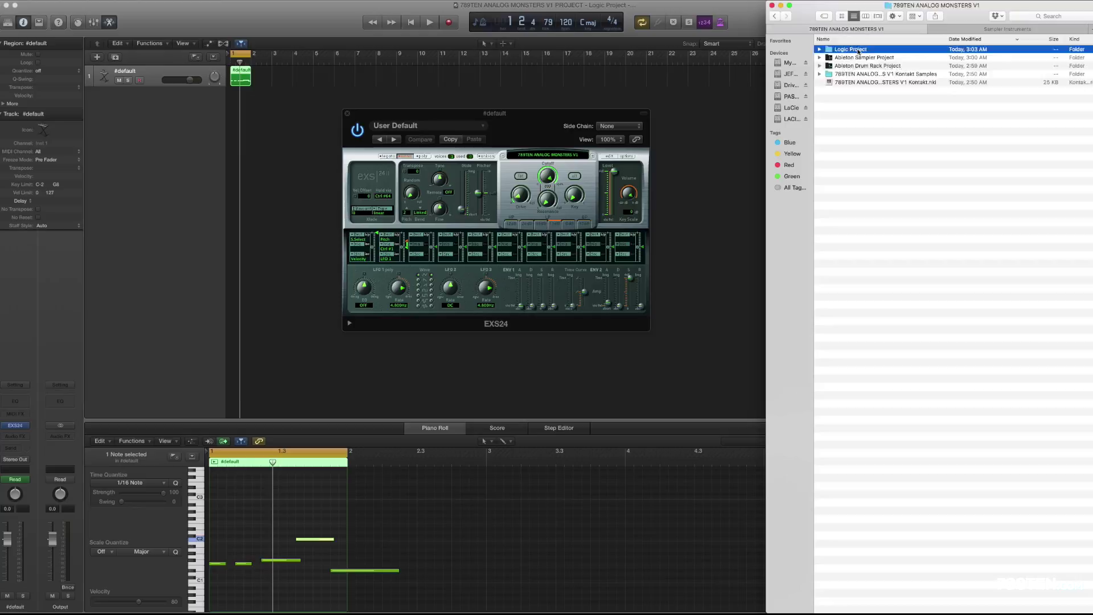
- Open the Logic Project folder inside 789TEN ANALOG MONSTERS V1 in Finder
double_click(858, 50)
- Open the Logic project and start an EXS24 Save Instrument As in the expanded save browser
double_click(859, 50)
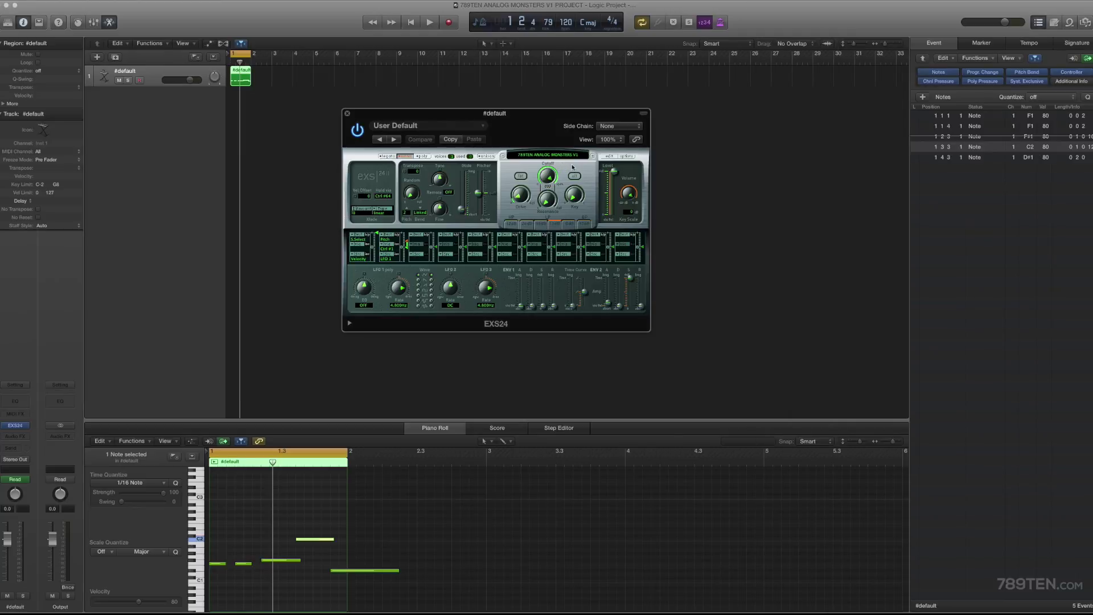
left_click(630, 159)
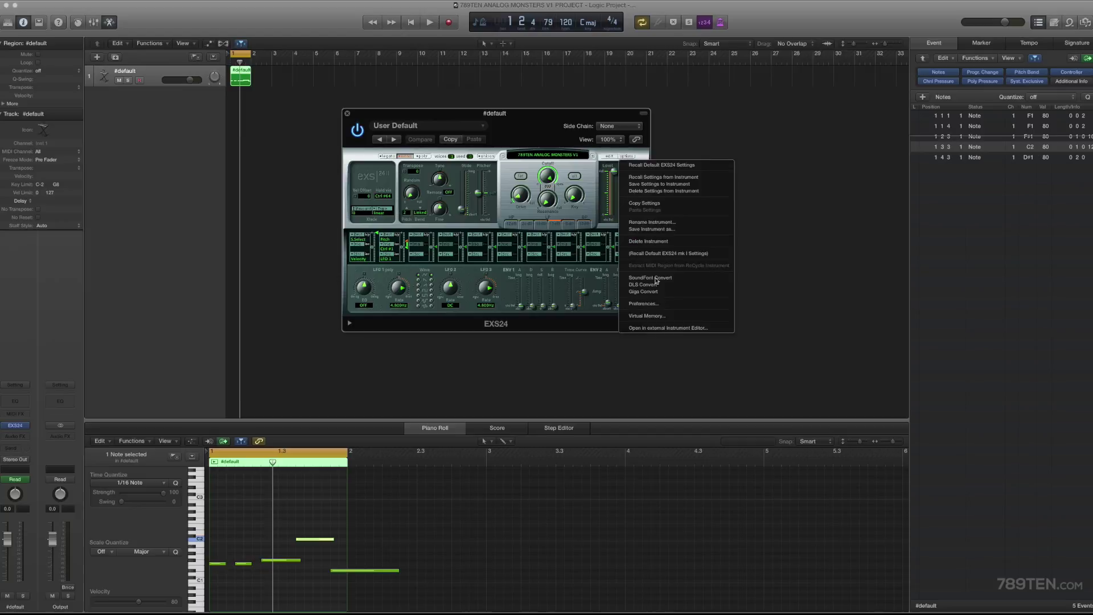
left_click(654, 231)
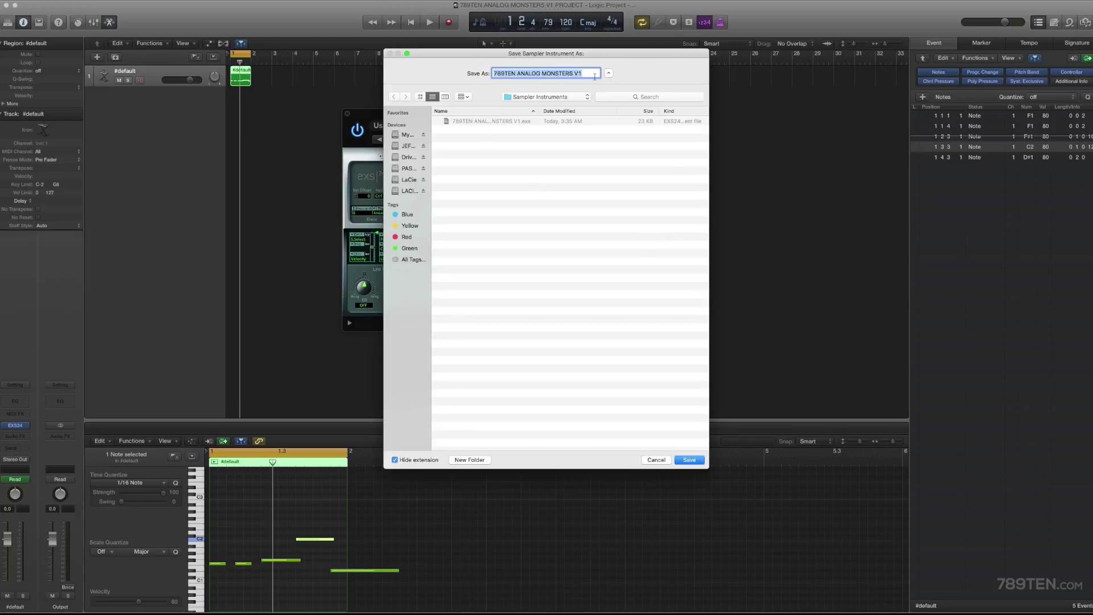
left_click(609, 73)
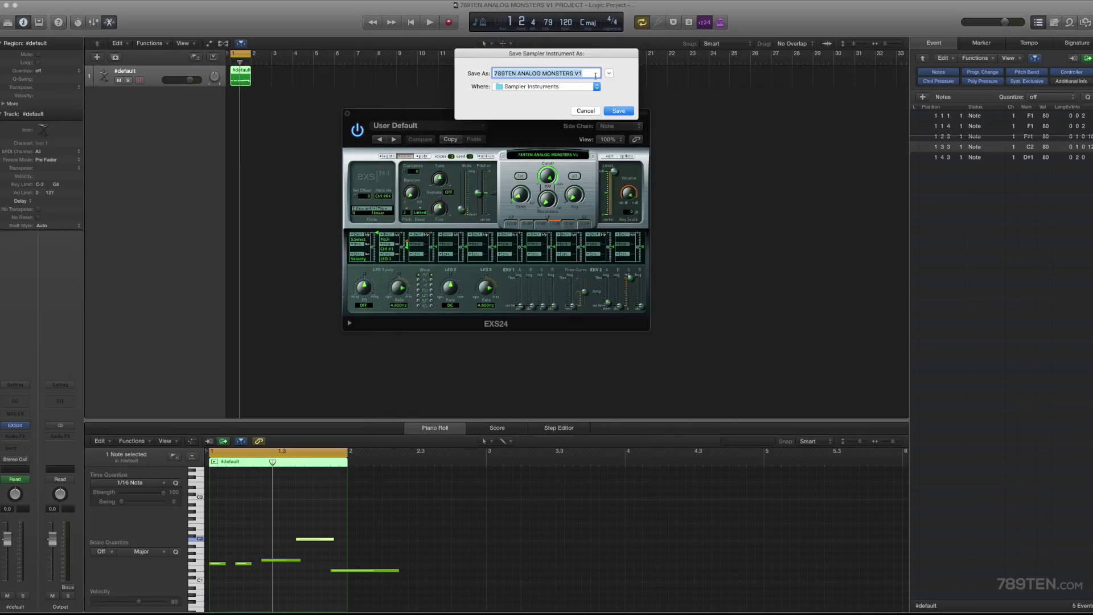
left_click(609, 73)
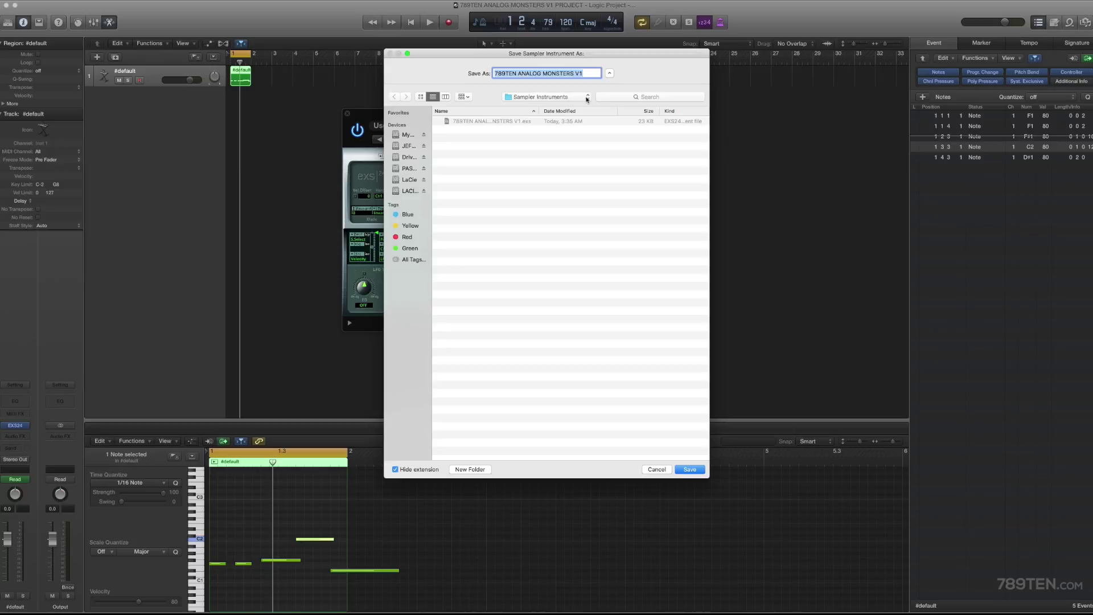
- Browse the save dialog to 256GB SSD › Library › Application Support › Logic › Sampler Instruments, adding a folder
left_click(586, 98)
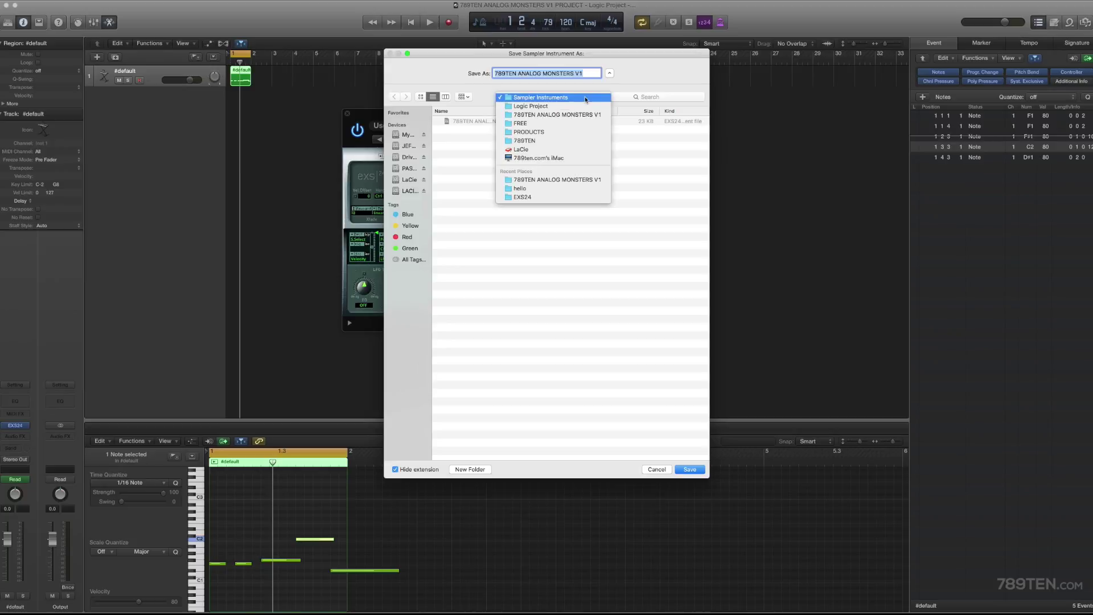
left_click(548, 158)
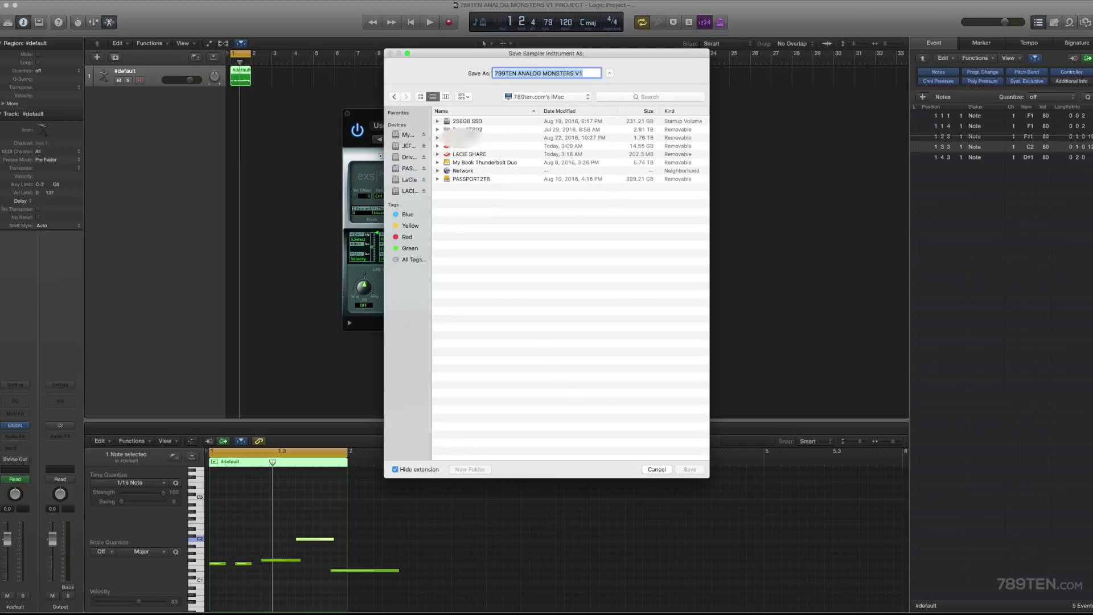
double_click(469, 122)
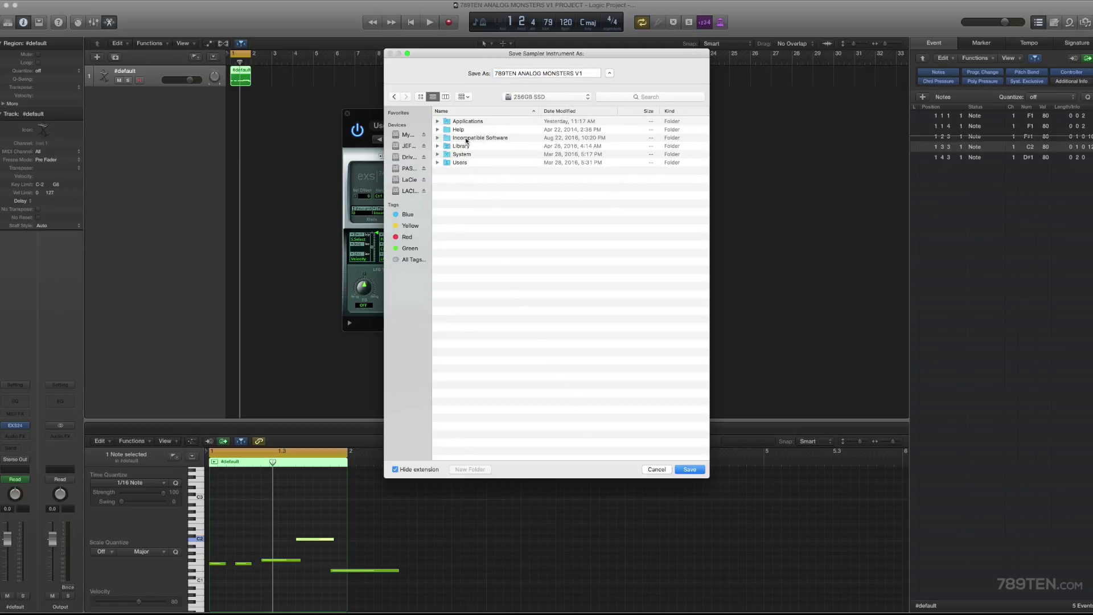
double_click(461, 147)
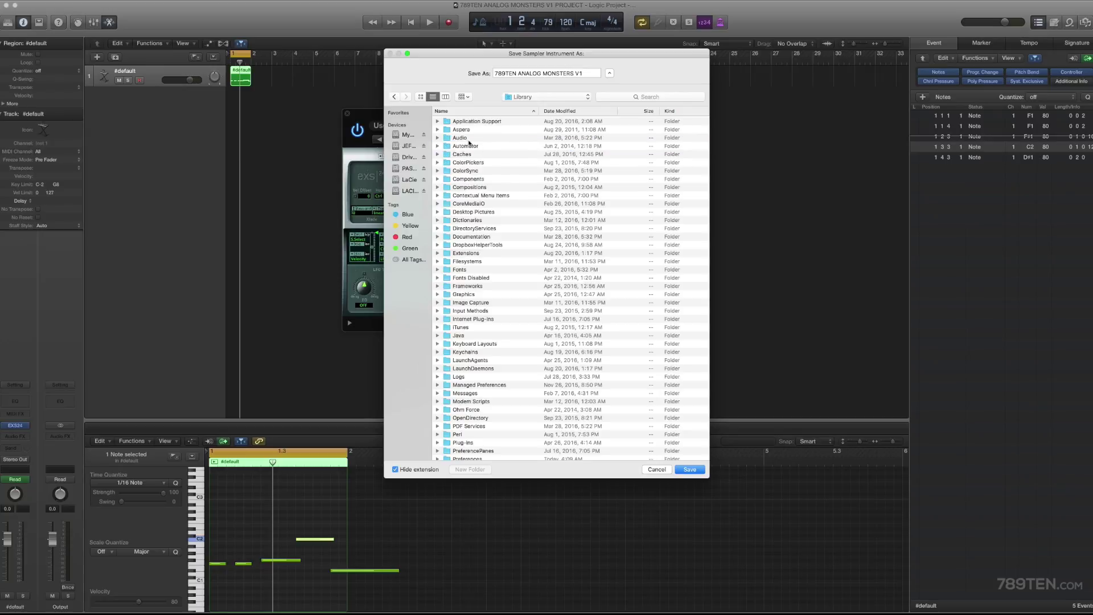
double_click(475, 122)
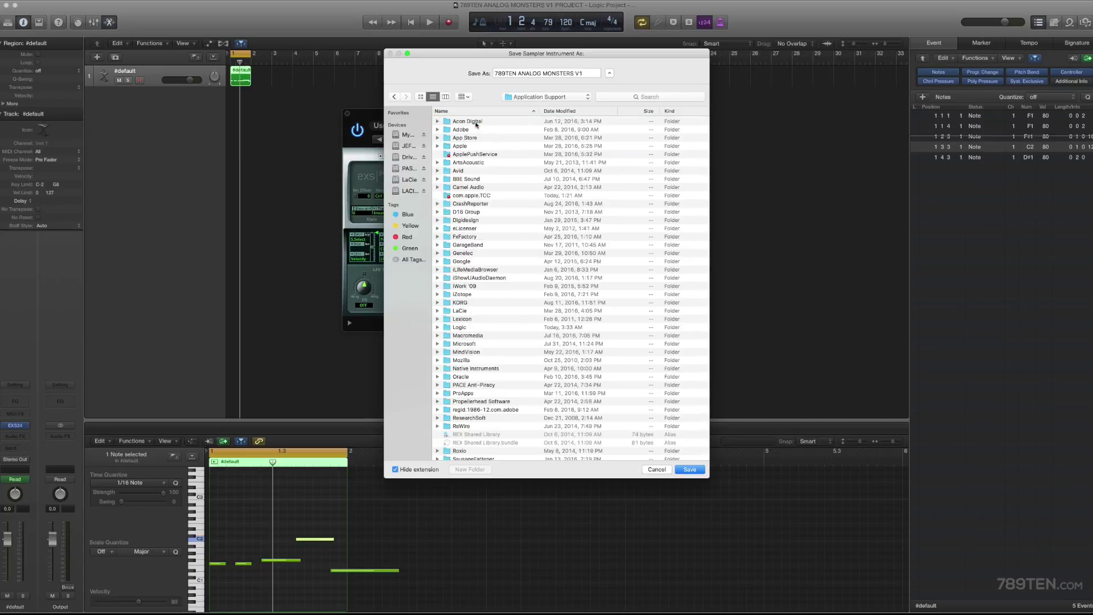
type("o")
key("super+Down")
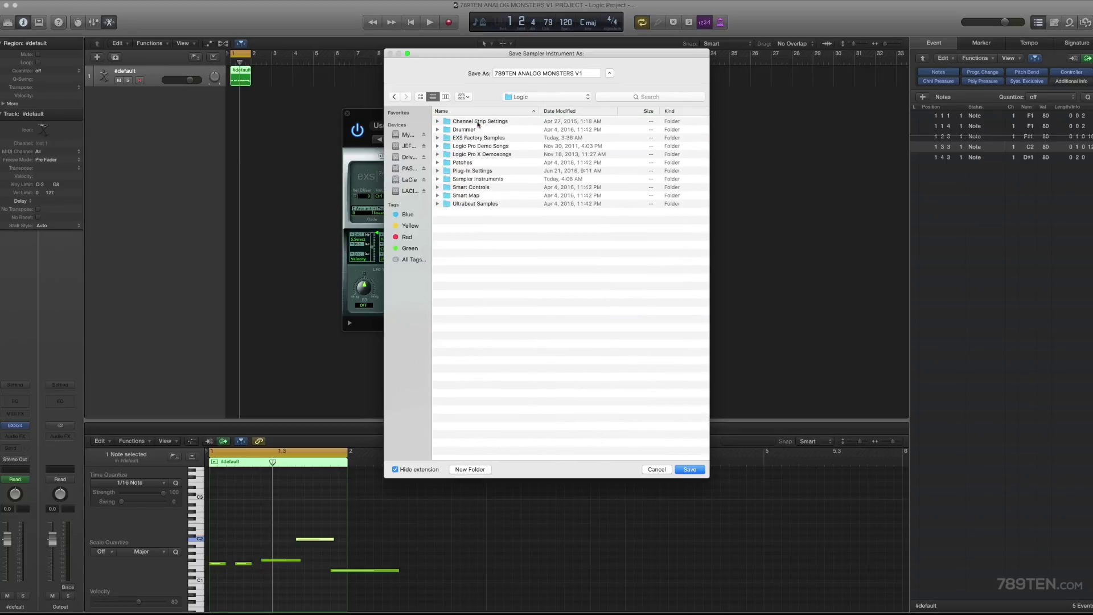
double_click(470, 179)
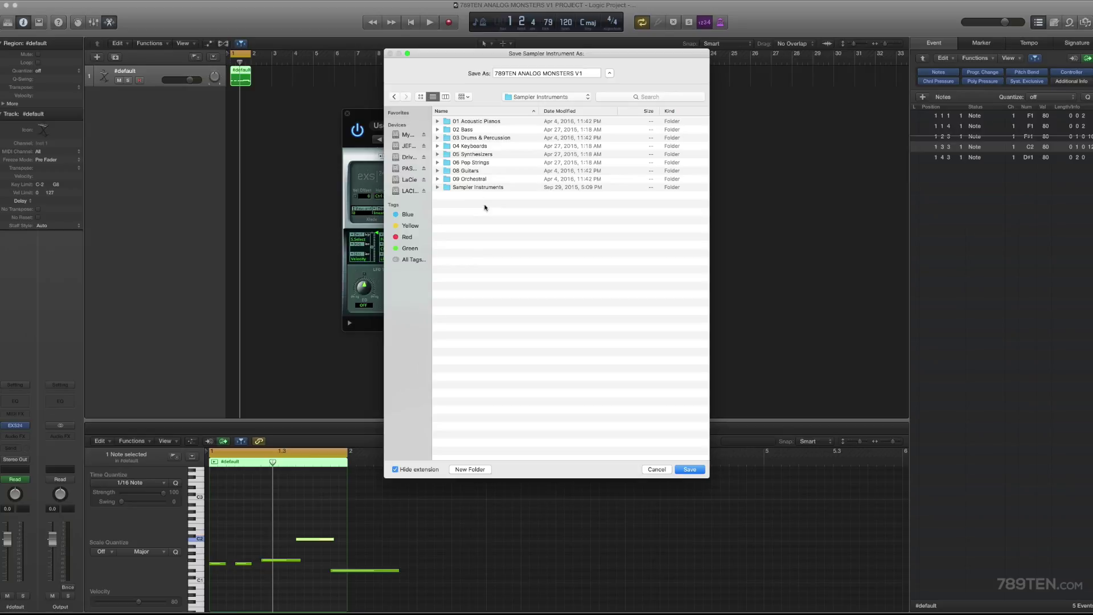
left_click(483, 469)
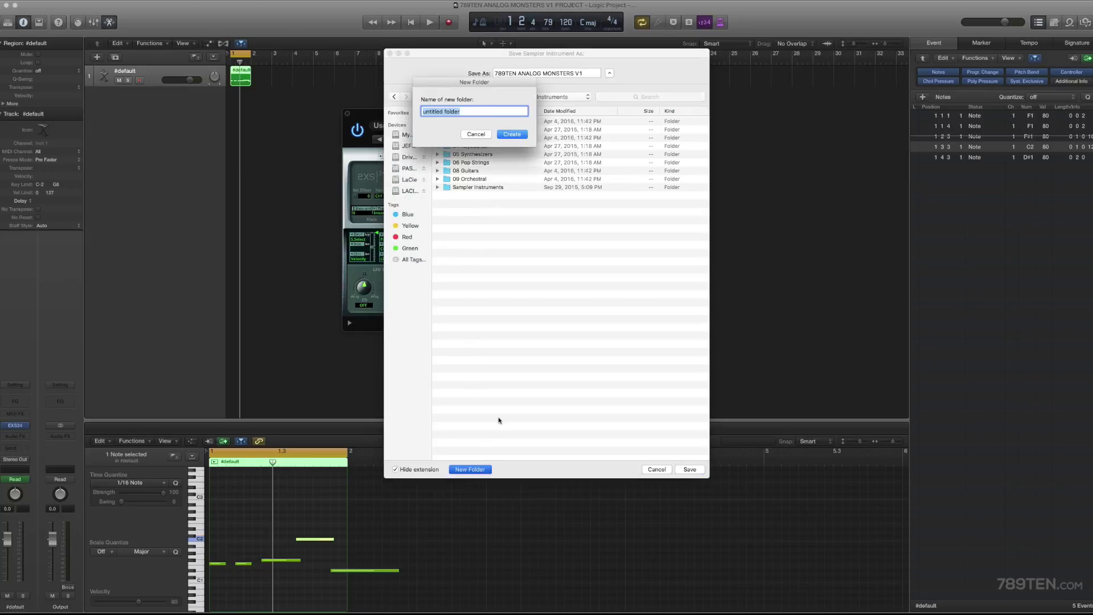
type("789TEN")
- Name the new folder 789TEN and save the instrument into it
key("Return")
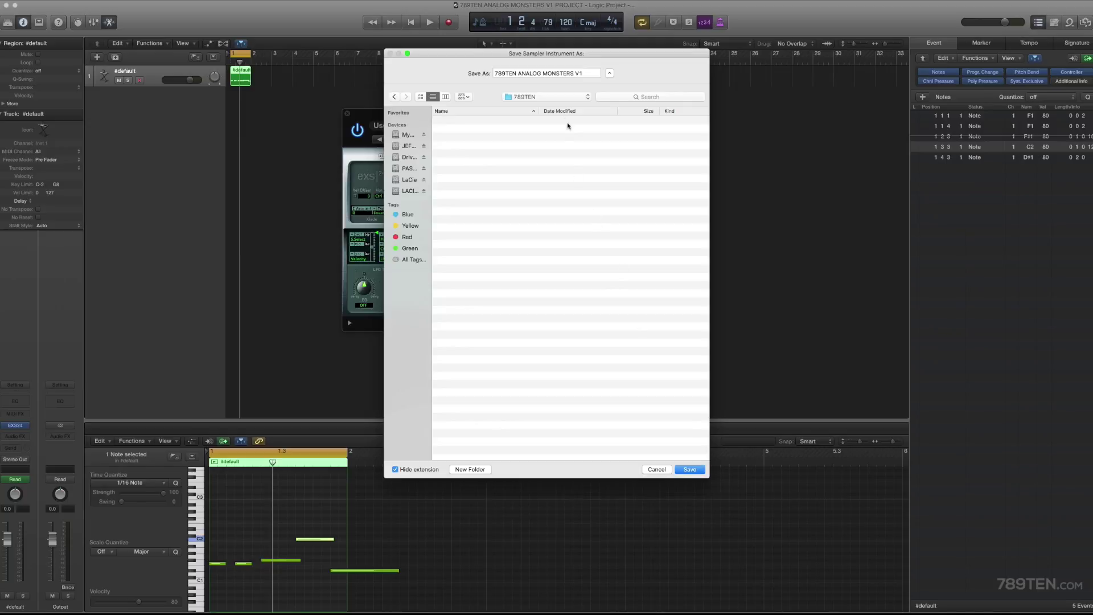
left_click(691, 470)
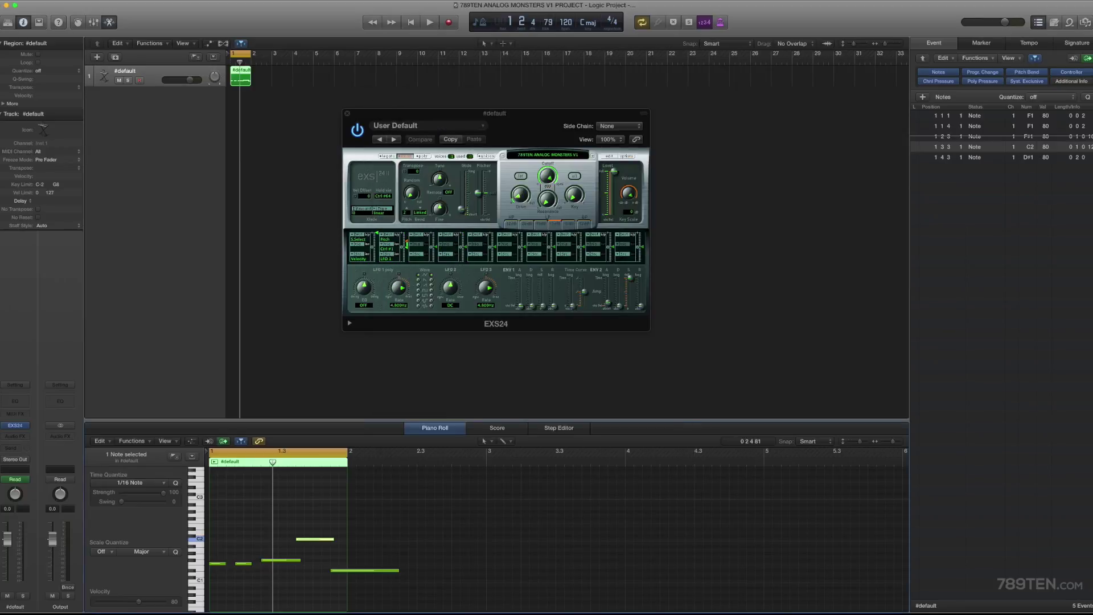
- Start a new project, closing the current one
left_click(64, 0)
left_click(73, 7)
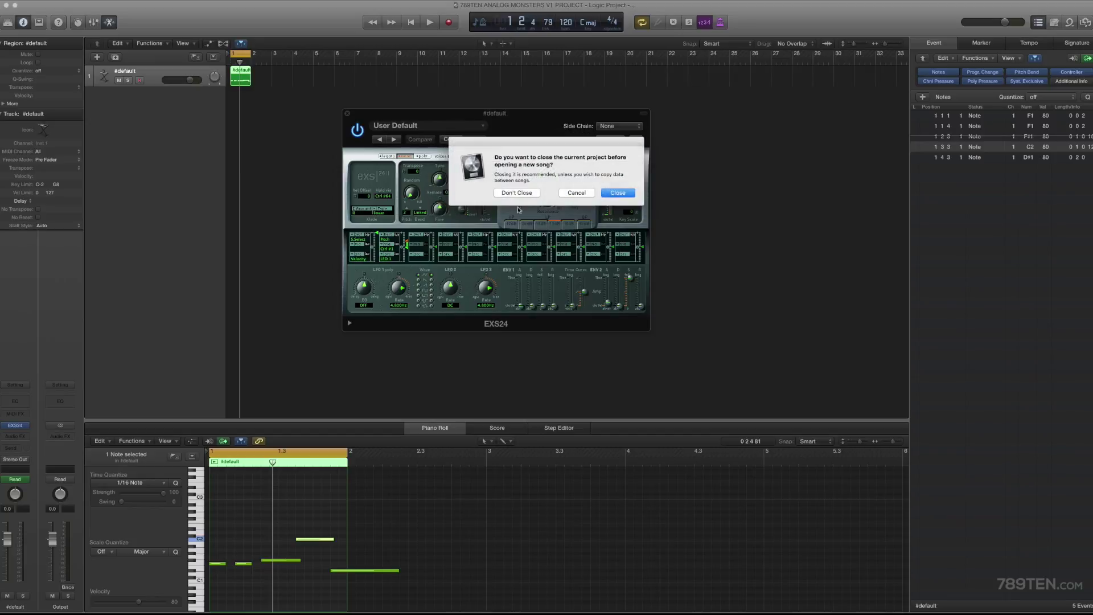
left_click(617, 193)
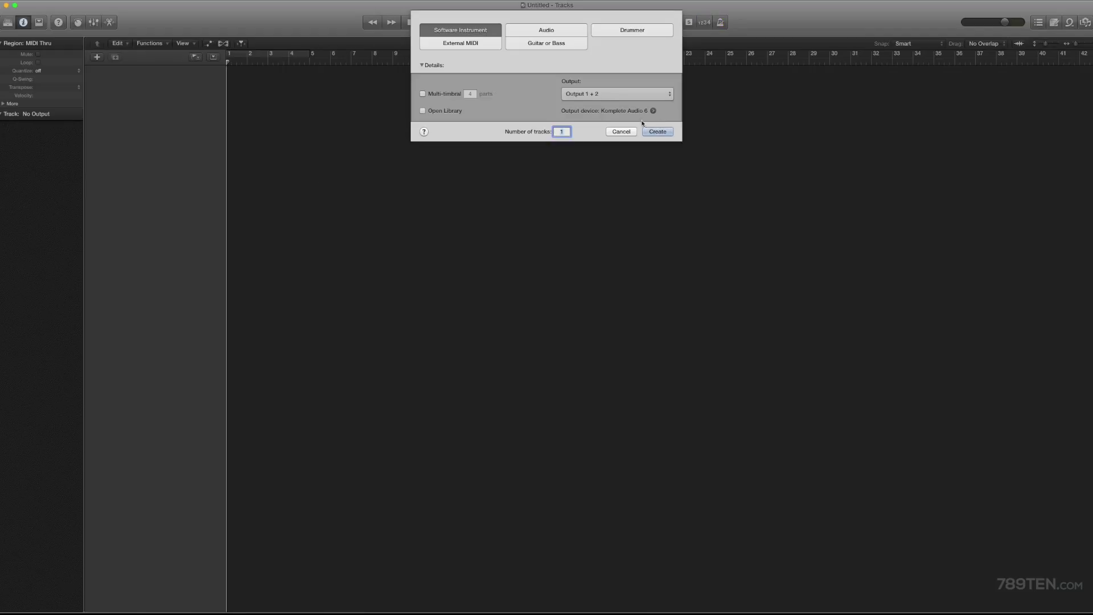
- Create one software instrument track with a stereo EXS24 sampler
left_click(646, 131)
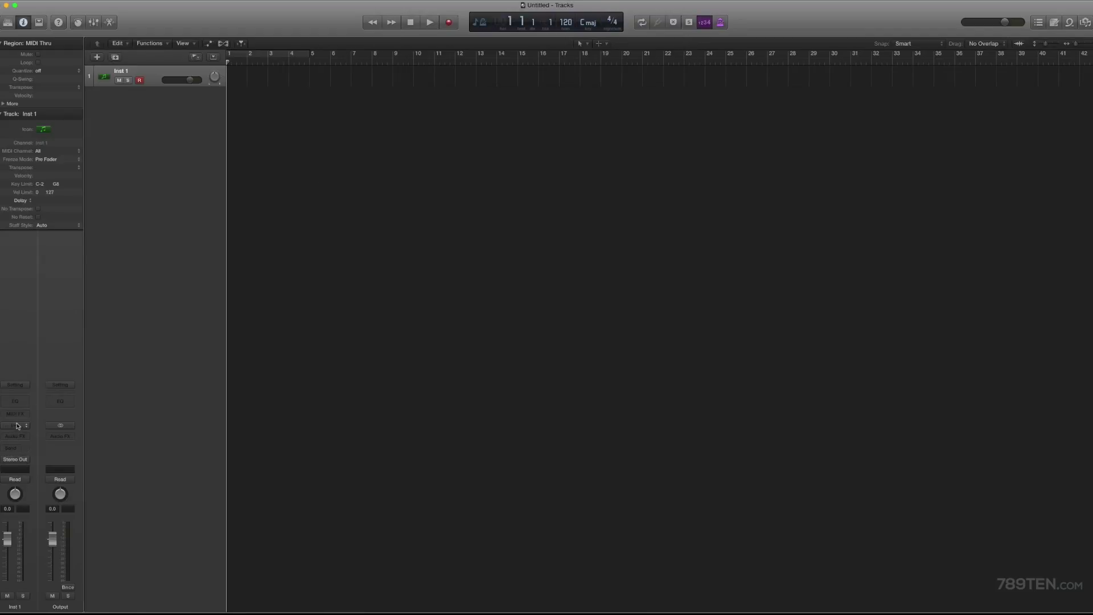
left_click(16, 426)
mouse_move(25, 491)
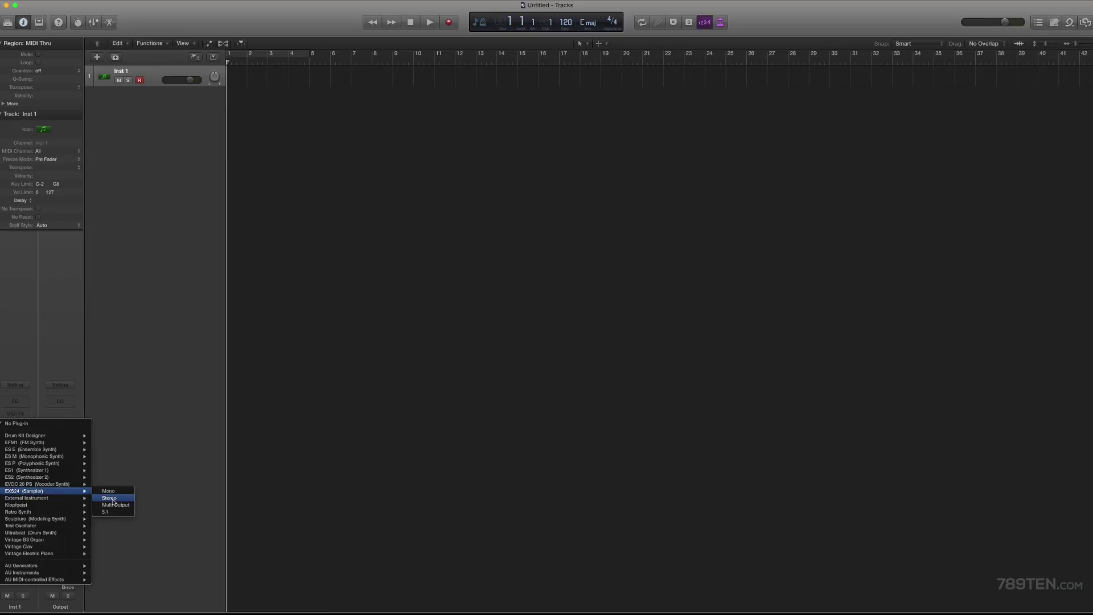
left_click(111, 499)
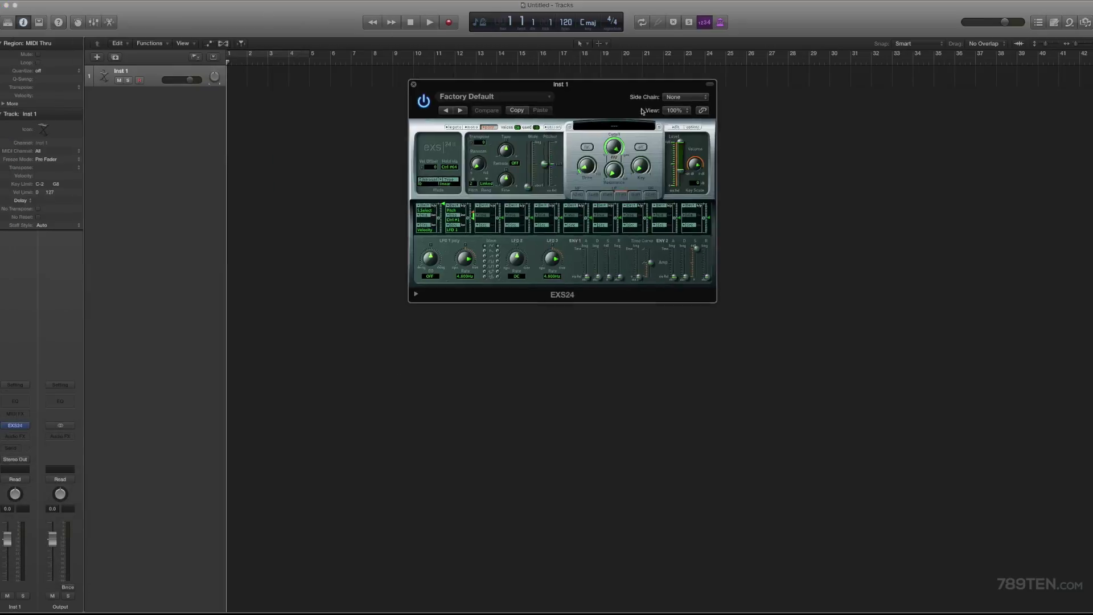
- Choose 789TEN › 789TEN ANALOG MONSTERS V1 from the EXS24 instrument list
left_click(690, 152)
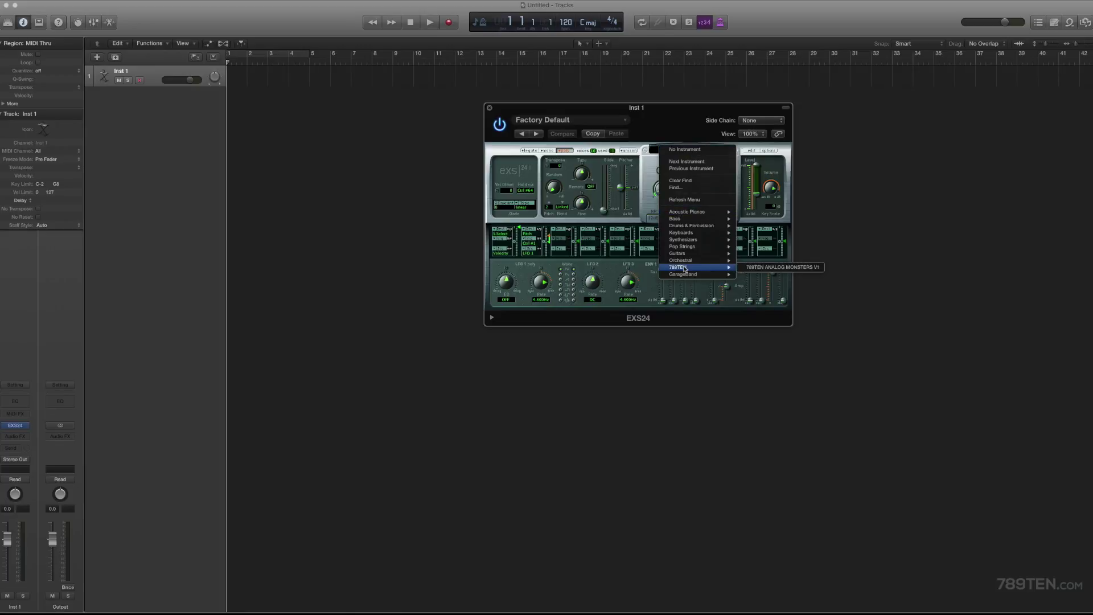
left_click(787, 270)
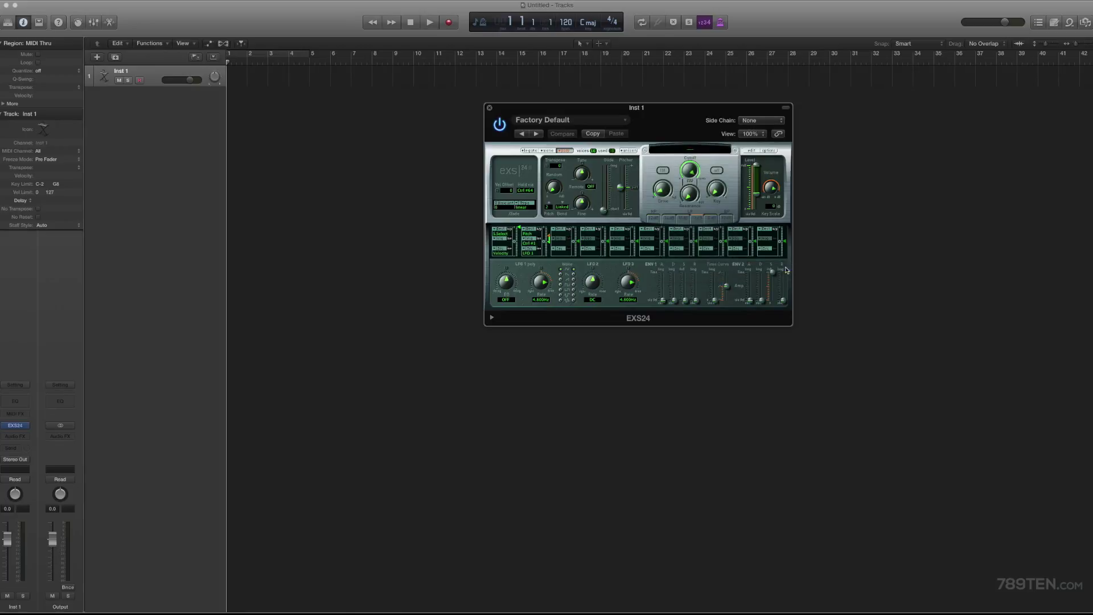